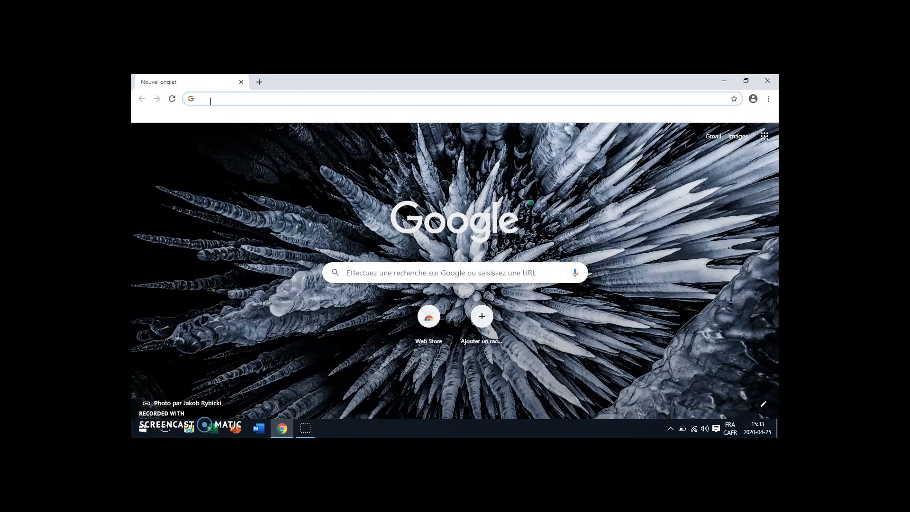
# Step: Search for "ici radio canada" and open the Radio-Canada home page at ici.radio-canada.ca
pyautogui.click(210, 99)
pyautogui.write('ici')
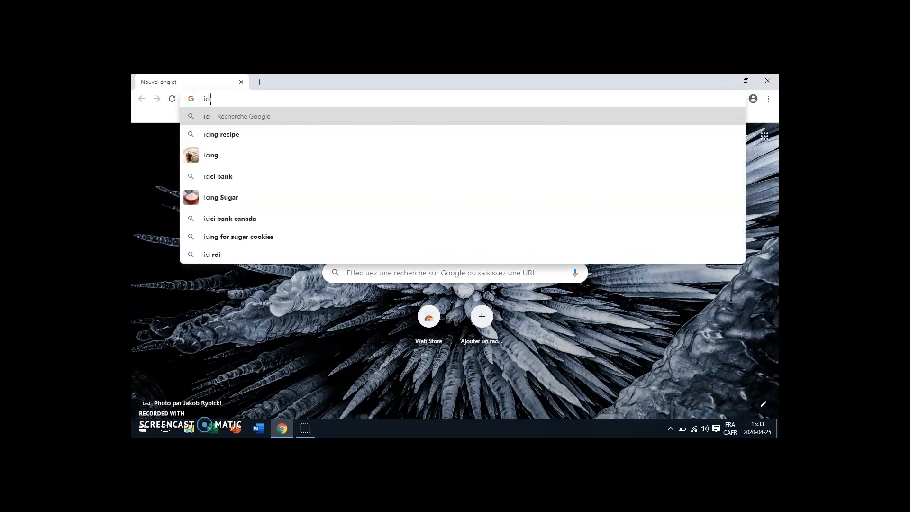
pyautogui.write(' radio canada')
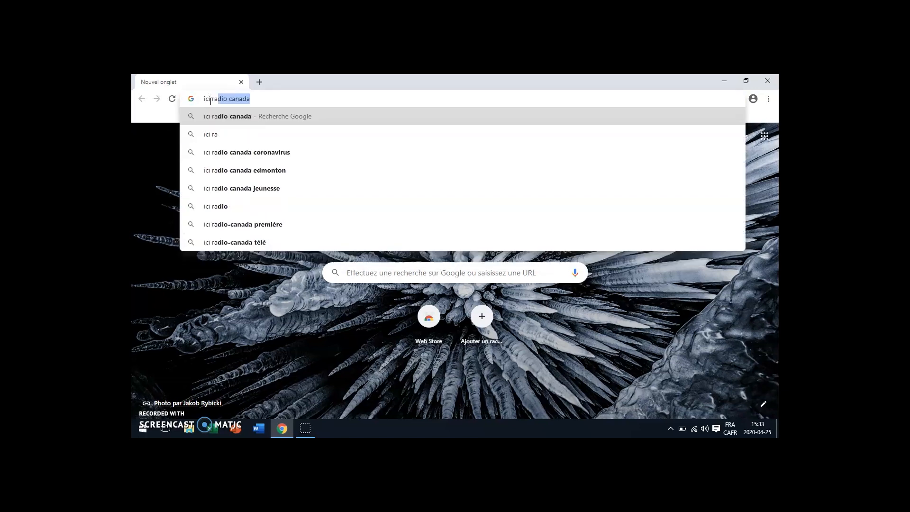
pyautogui.click(233, 116)
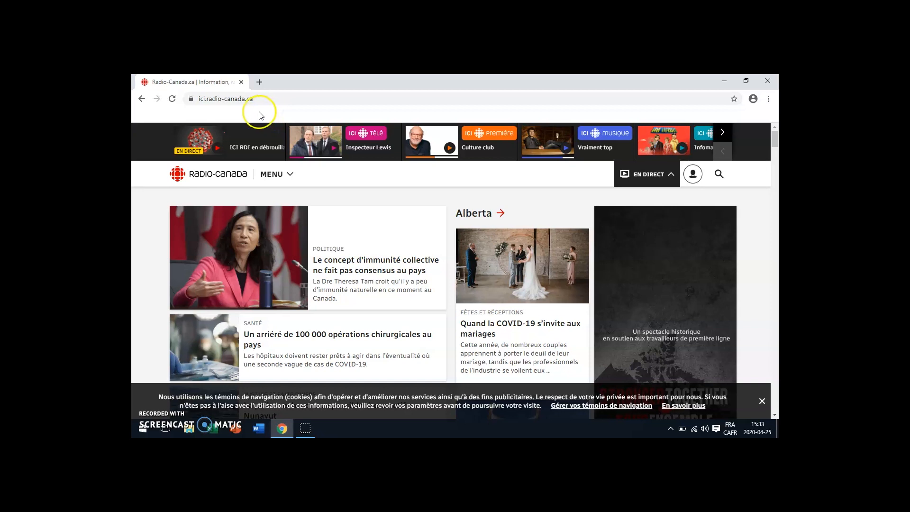
# Step: Bookmark the Radio-Canada home page in the "Barre de favoris" folder and reload the site from that bookmark
pyautogui.click(734, 99)
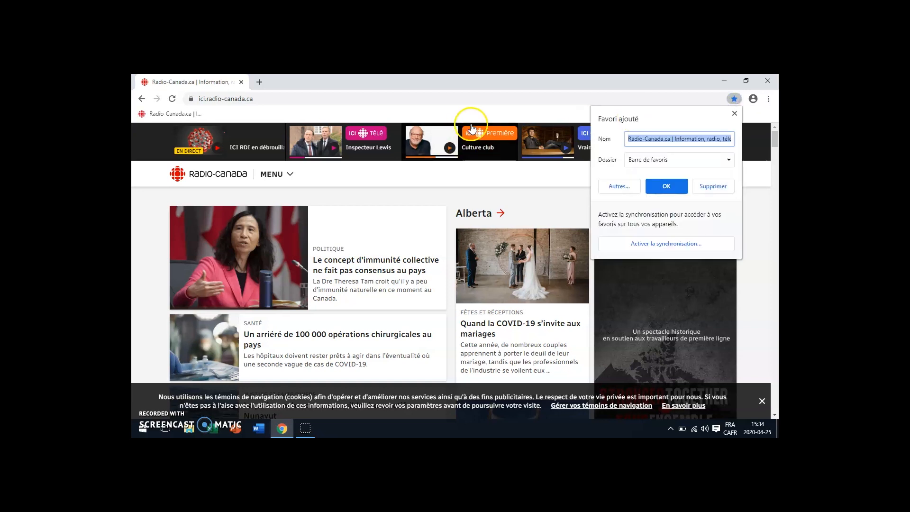
pyautogui.click(673, 186)
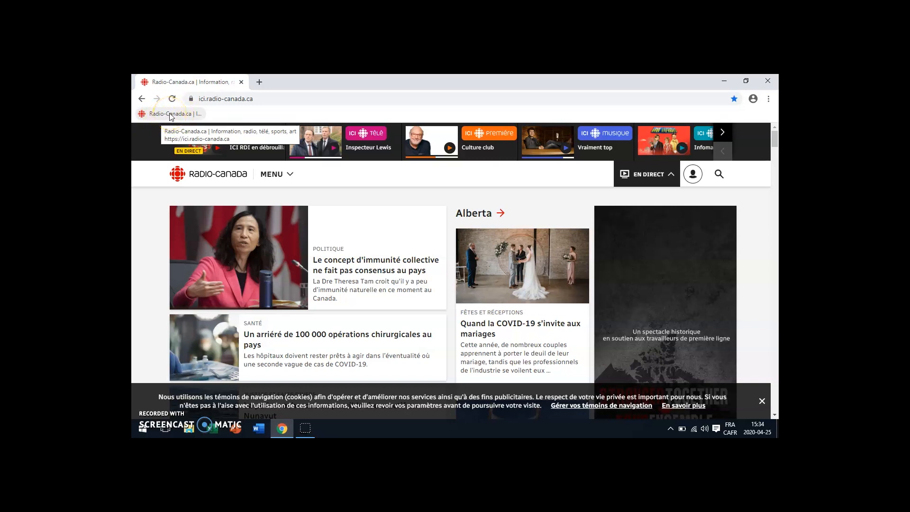
pyautogui.click(174, 115)
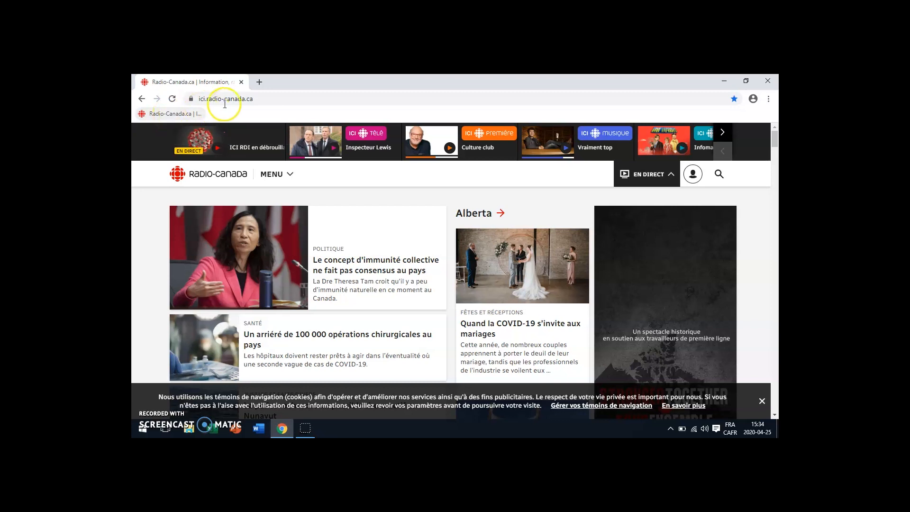
pyautogui.click(178, 115)
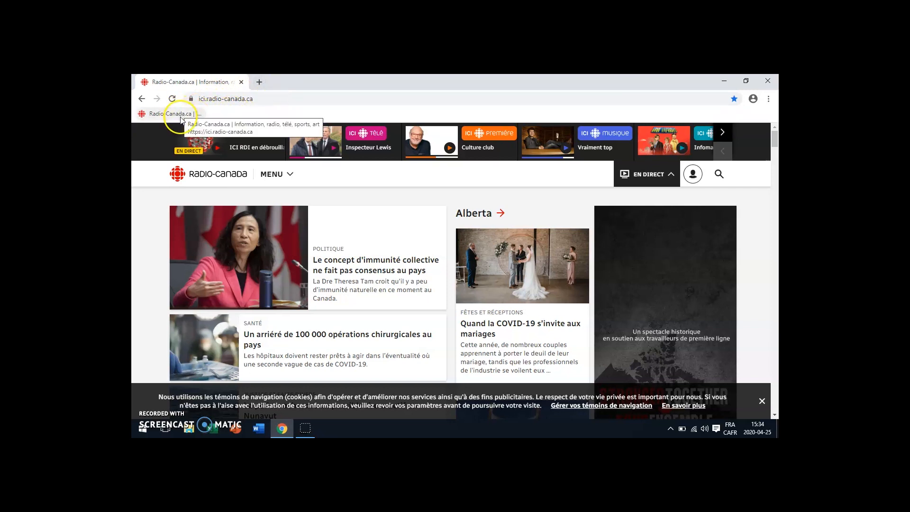
# Step: Open google.ca in a new tab, add the page to the bookmarks bar from its address, and load it from that bookmark
pyautogui.click(259, 84)
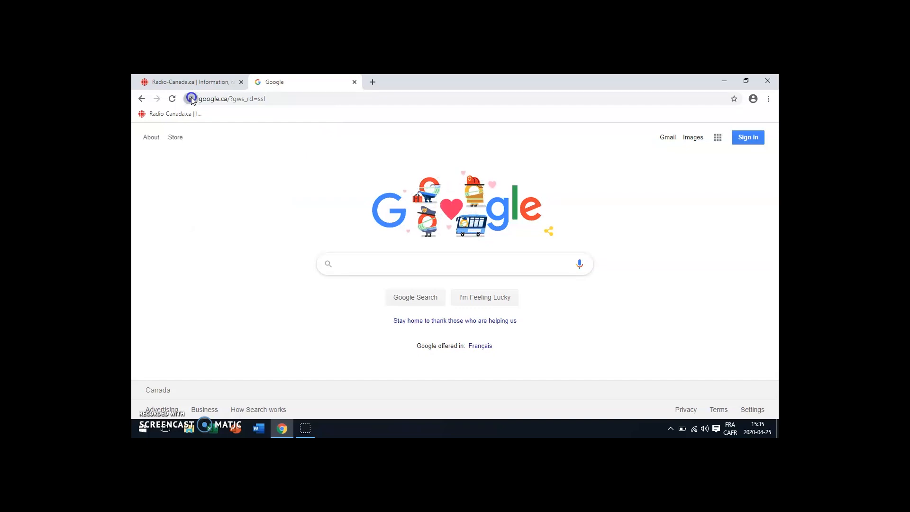
pyautogui.moveTo(193, 102); pyautogui.dragTo(231, 117)
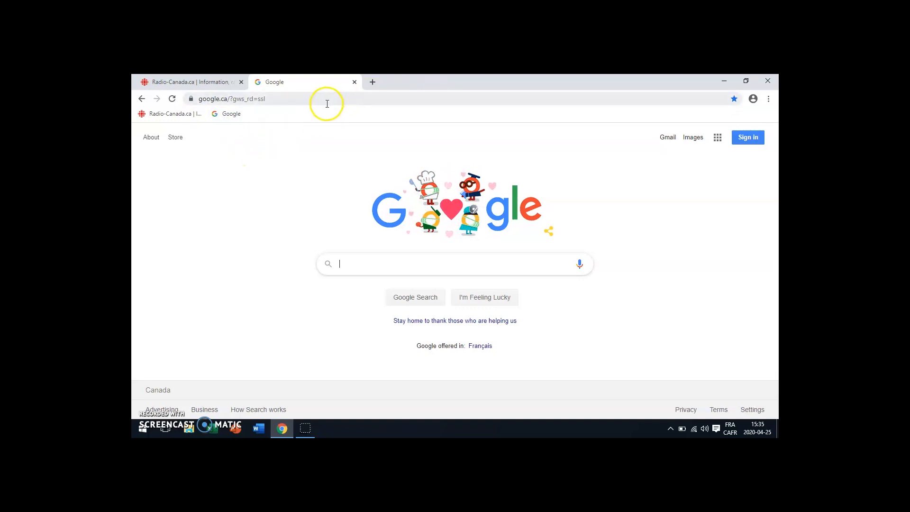
pyautogui.click(229, 114)
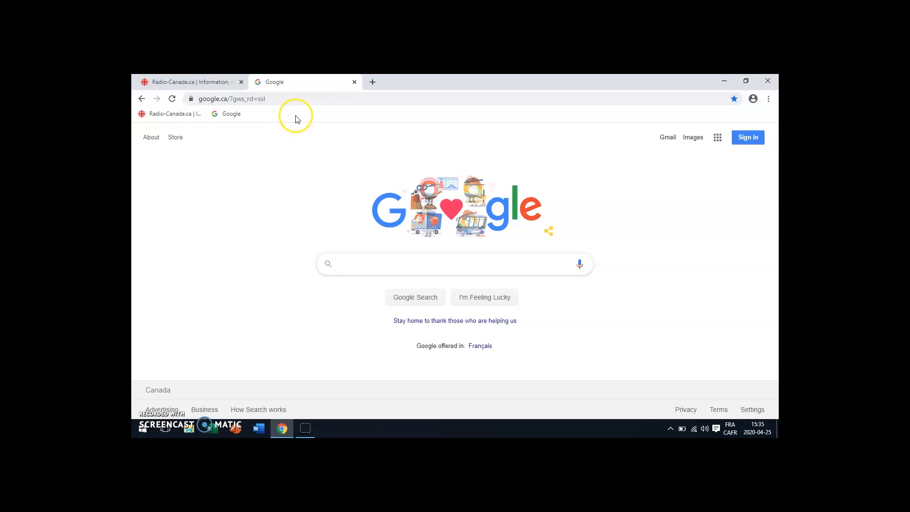
# Step: Create a folder named "Education" in the bookmarks bar
pyautogui.rightClick(327, 116)
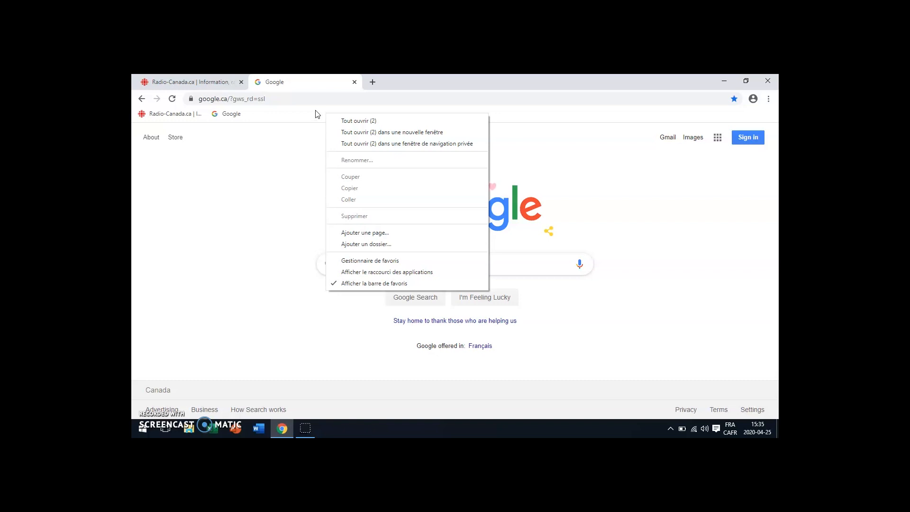
pyautogui.click(316, 113)
pyautogui.rightClick(316, 113)
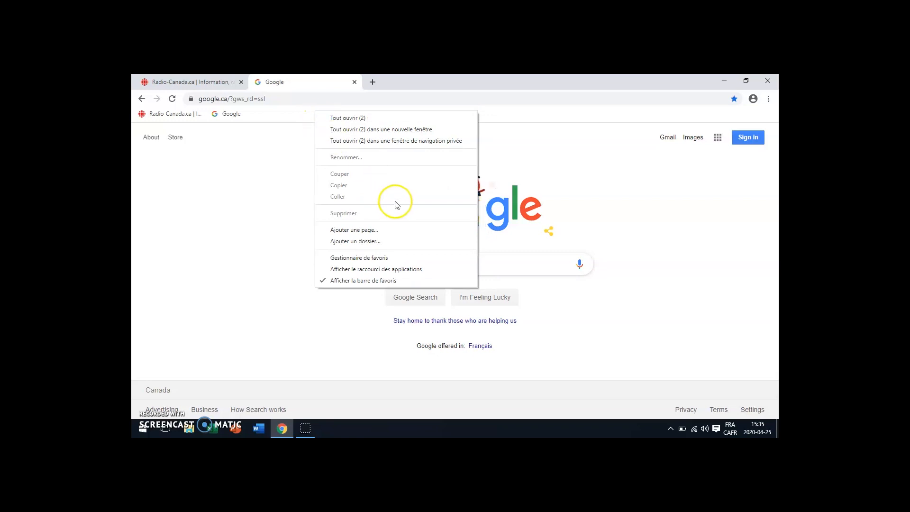
pyautogui.click(350, 244)
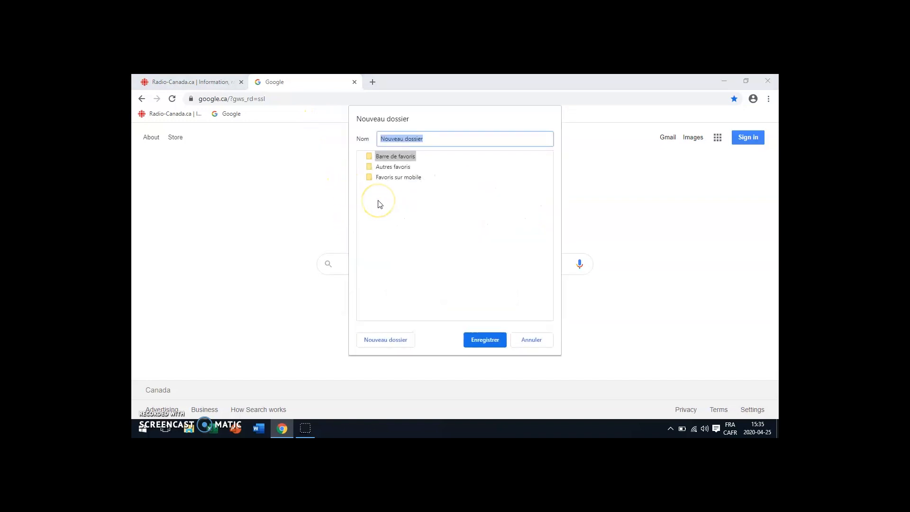
pyautogui.write('Education')
pyautogui.click(497, 341)
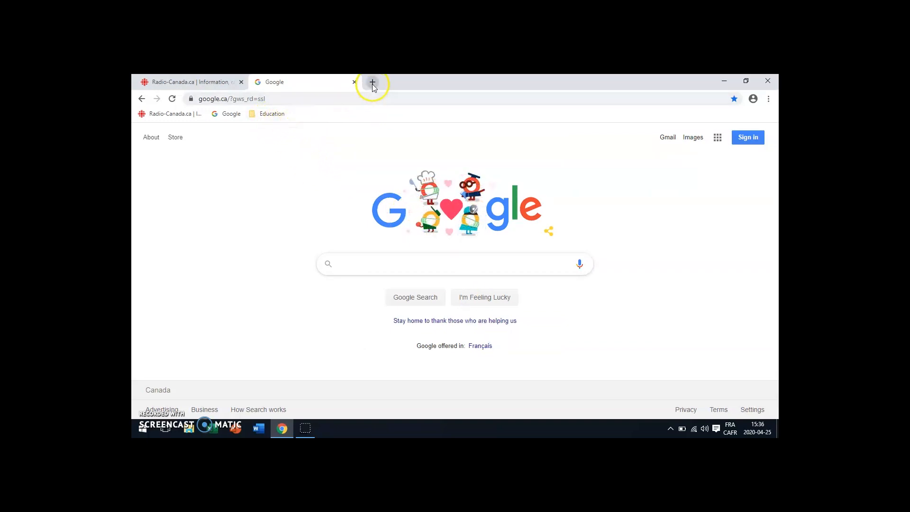
# Step: Go to centrenord.ab.ca and store the page as a bookmark inside the Education folder
pyautogui.click(328, 100)
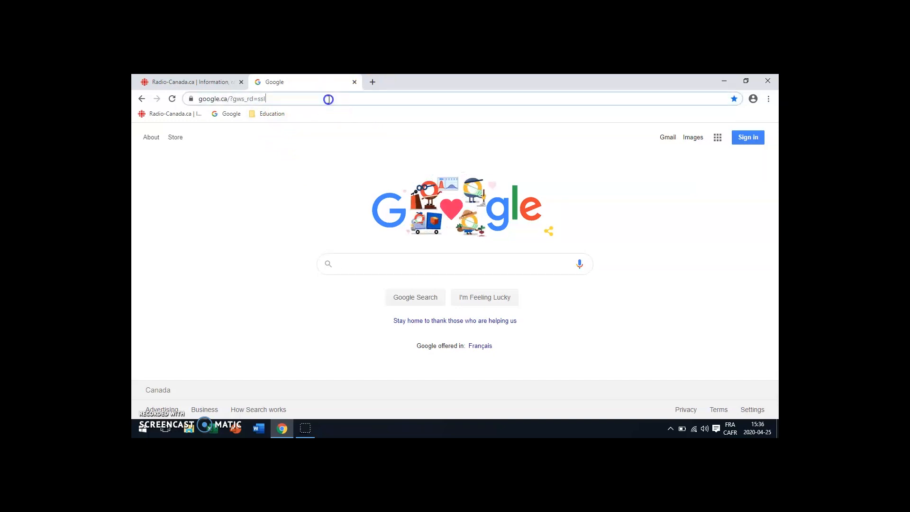
pyautogui.write('centre')
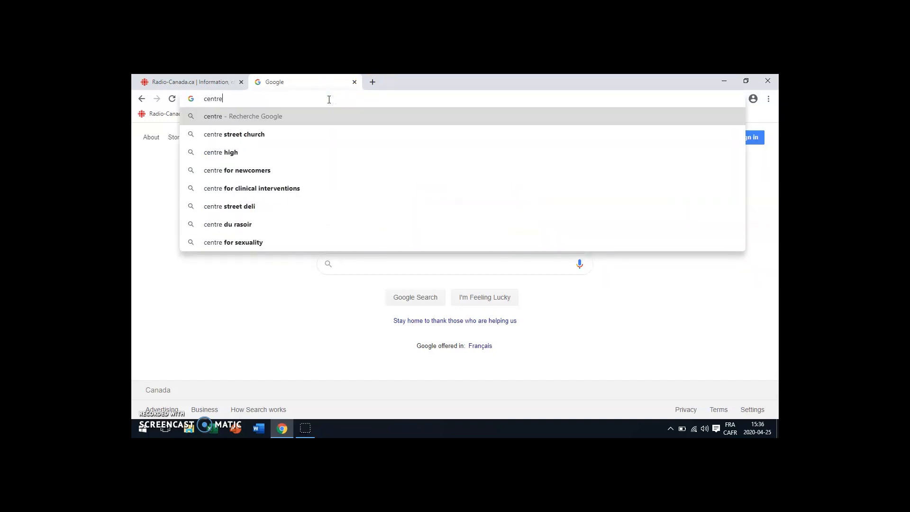
pyautogui.write('nord.')
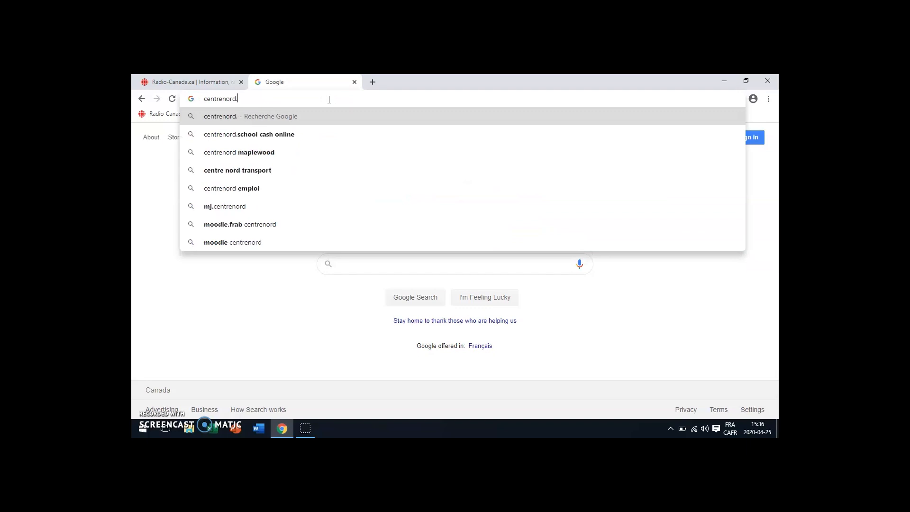
pyautogui.write('ab.ca')
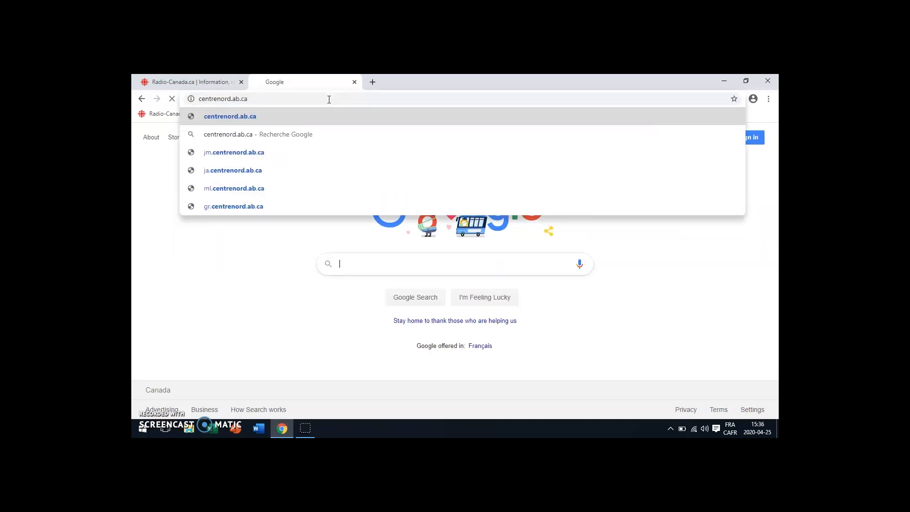
pyautogui.press('Return')
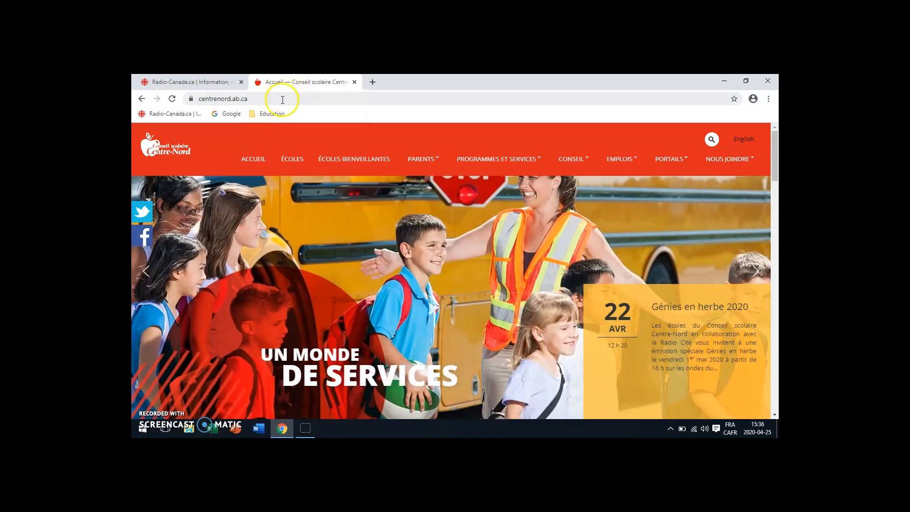
pyautogui.click(192, 99)
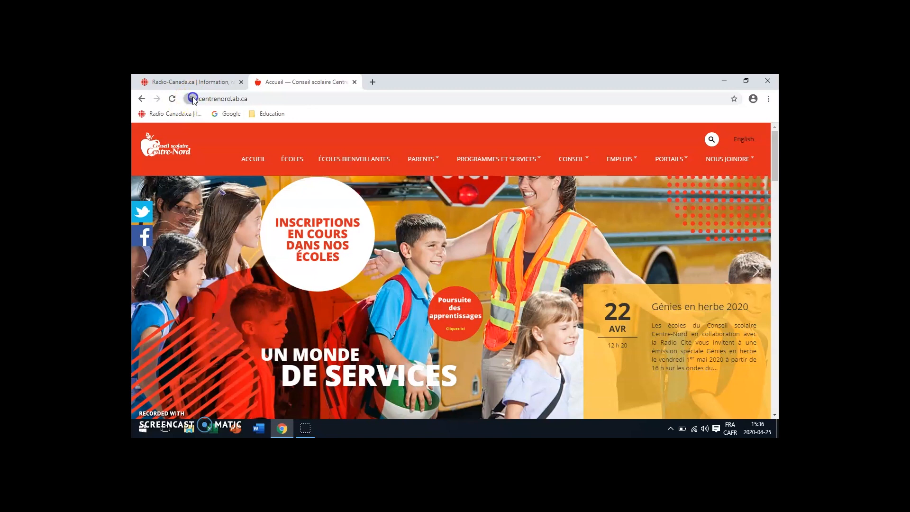
pyautogui.moveTo(192, 99); pyautogui.dragTo(271, 115)
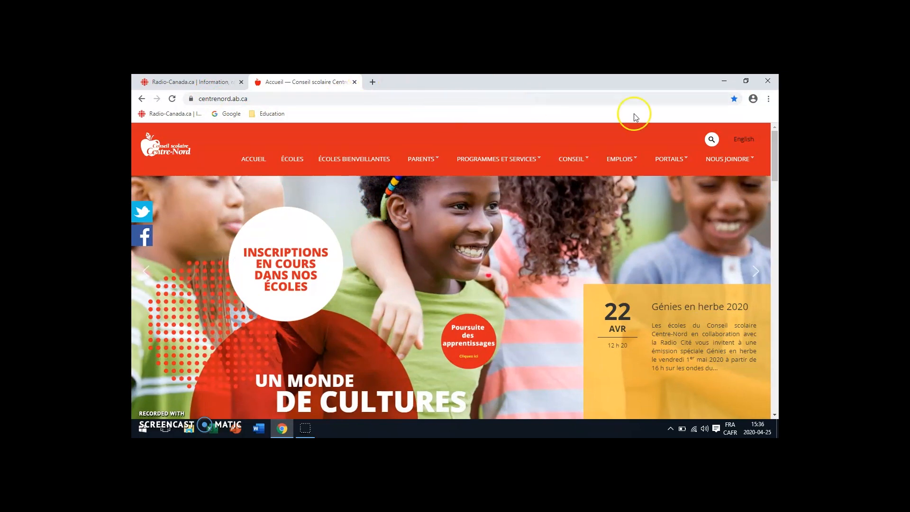
# Step: Search for "education alberta" in a new tab and open the "Education | Alberta.ca" result
pyautogui.click(373, 83)
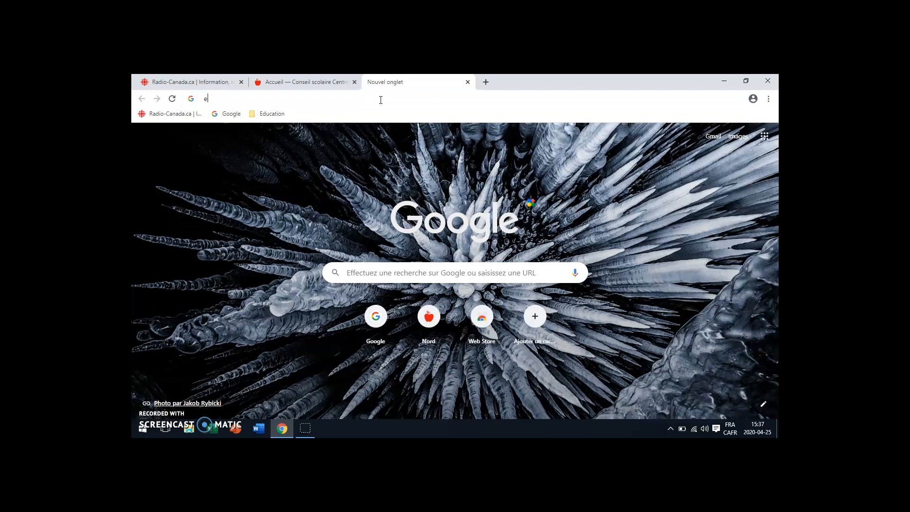
pyautogui.write('education')
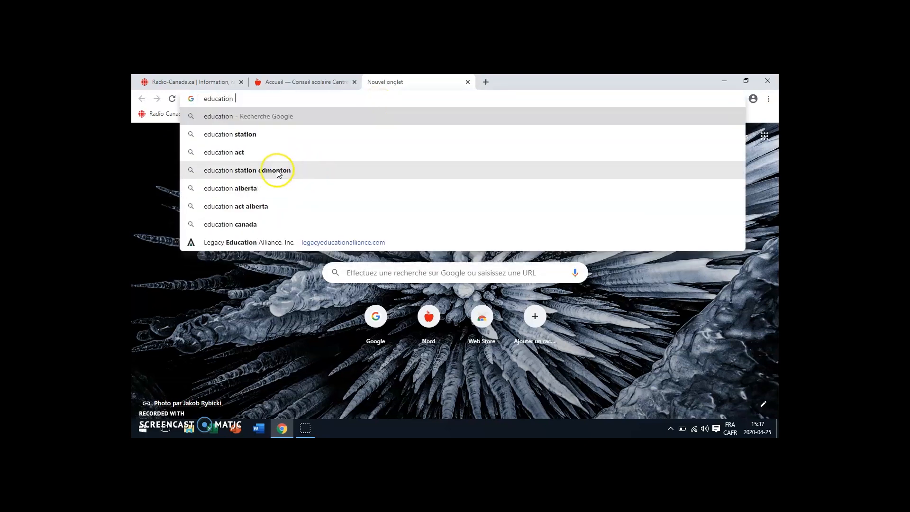
pyautogui.click(236, 188)
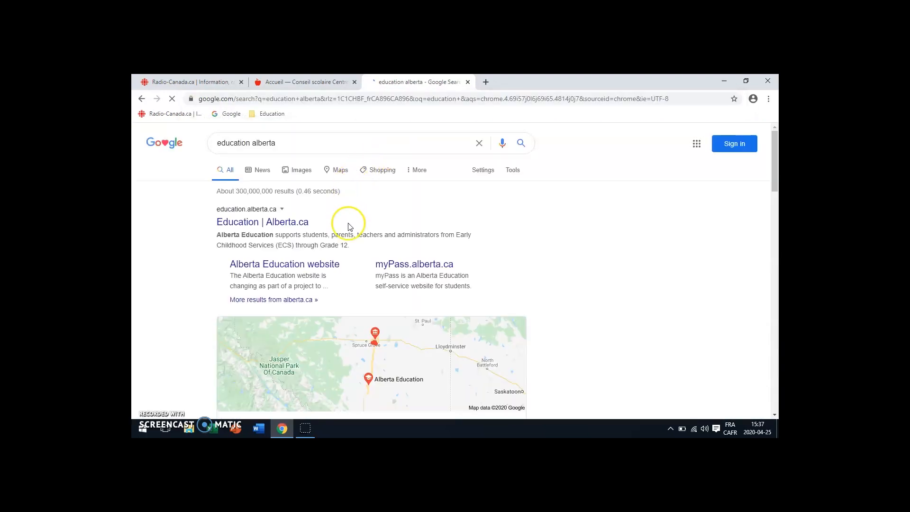
pyautogui.click(273, 220)
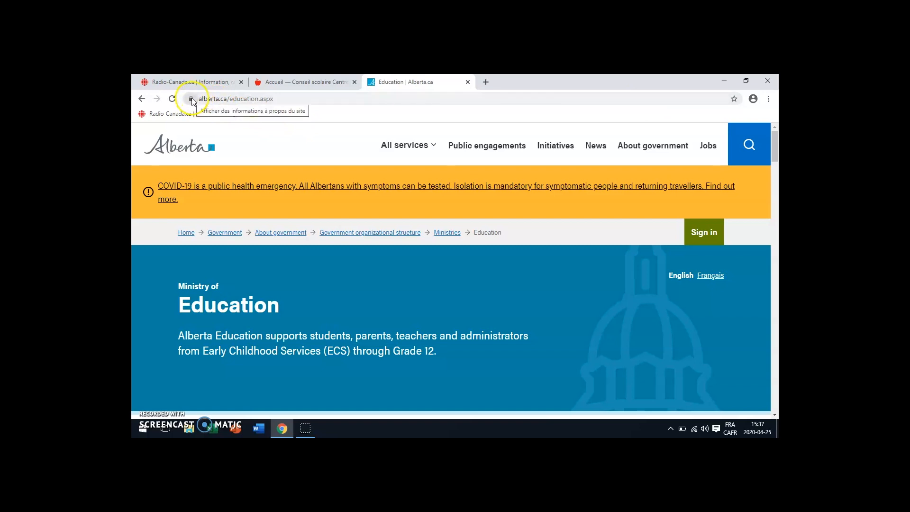
# Step: Bookmark the Alberta Ministry of Education page in the Education folder and check the folder's contents
pyautogui.click(734, 98)
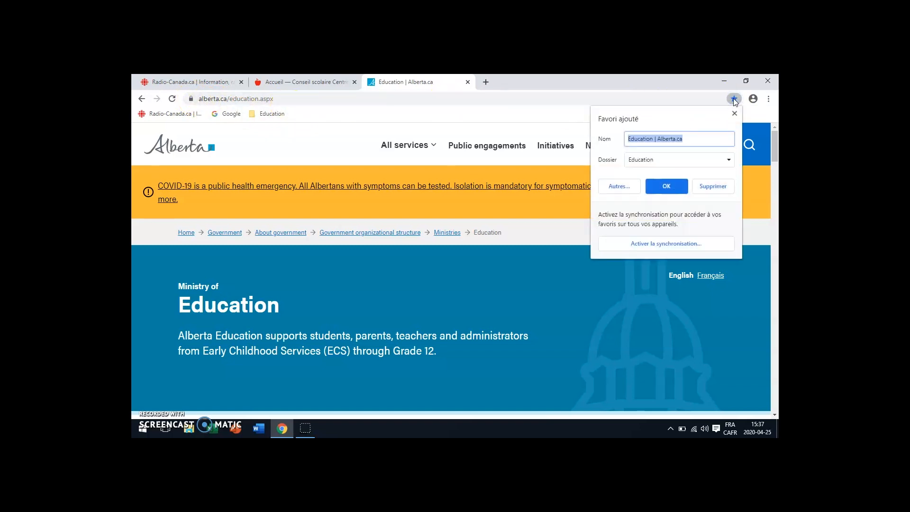
pyautogui.click(728, 160)
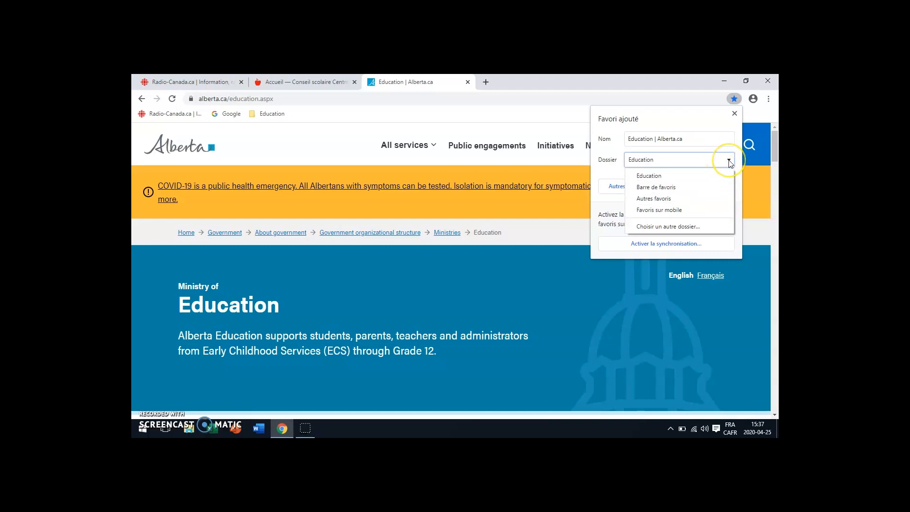
pyautogui.click(687, 173)
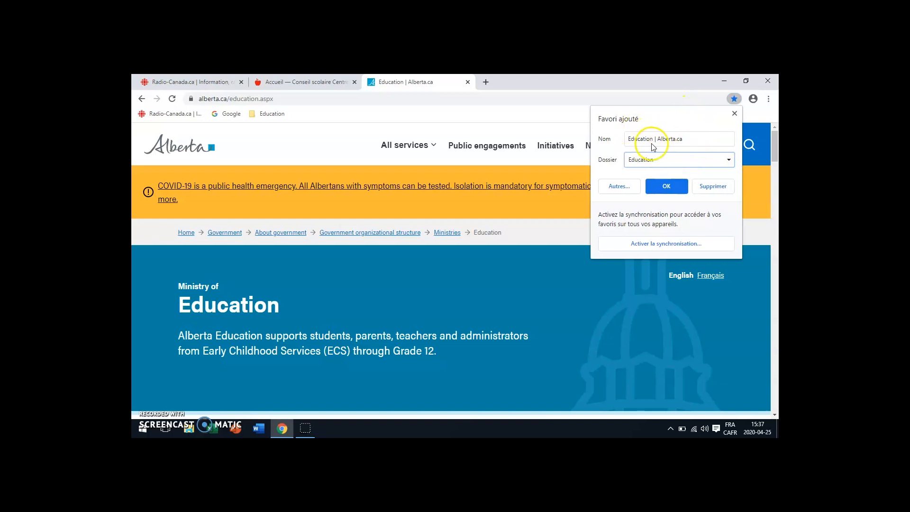
pyautogui.click(668, 187)
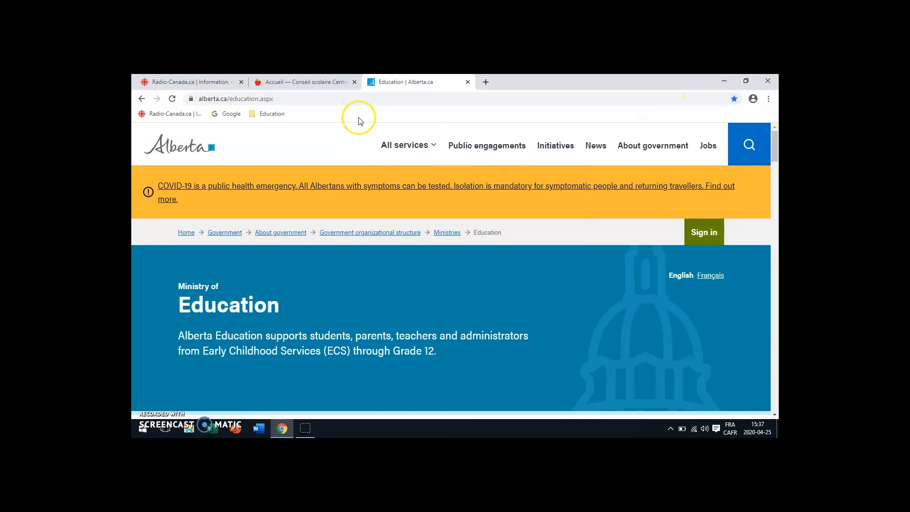
pyautogui.click(273, 114)
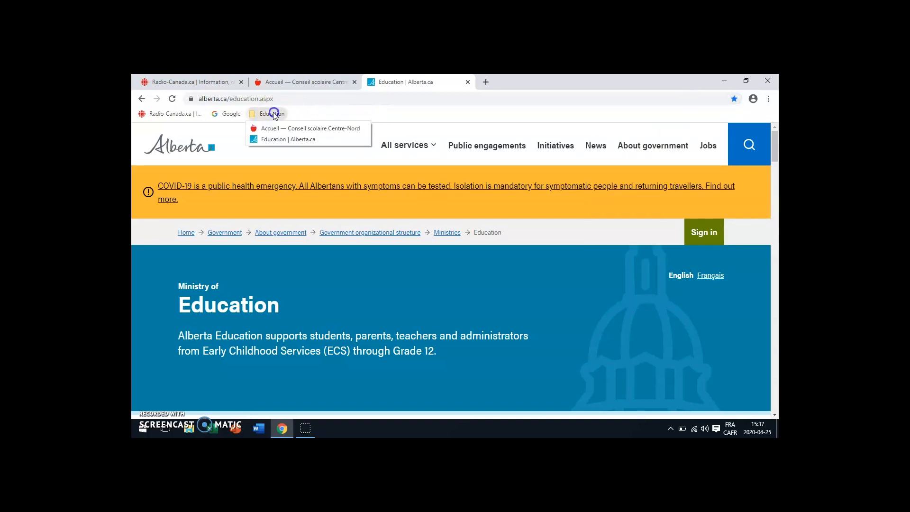
pyautogui.click(307, 110)
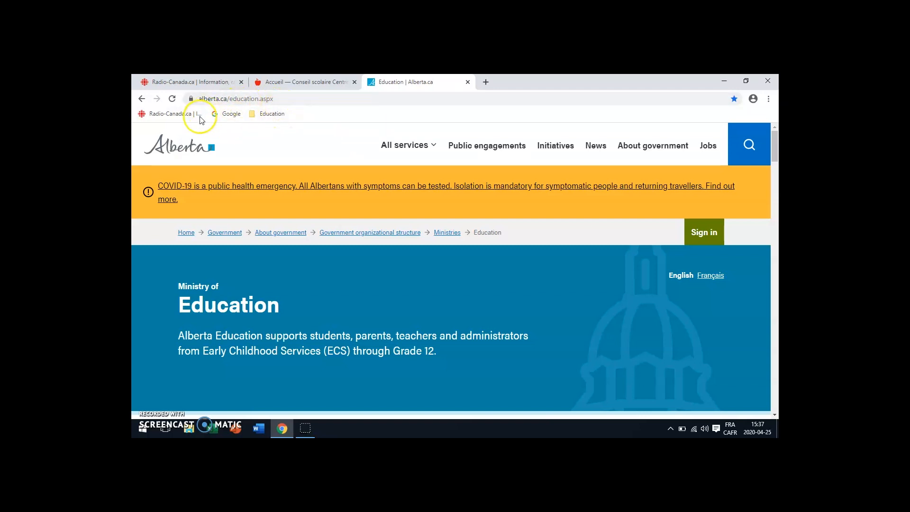
# Step: Delete the "Education | Alberta.ca" bookmark from the Education folder
pyautogui.click(273, 113)
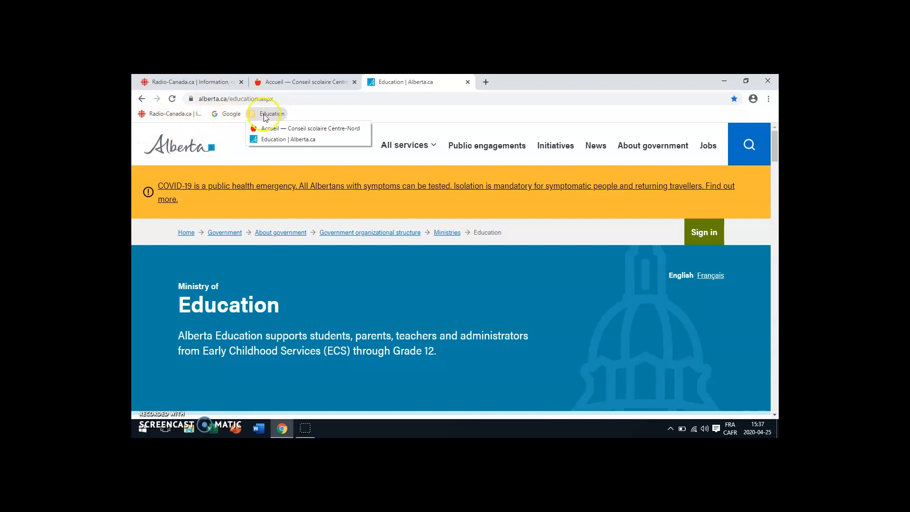
pyautogui.rightClick(278, 139)
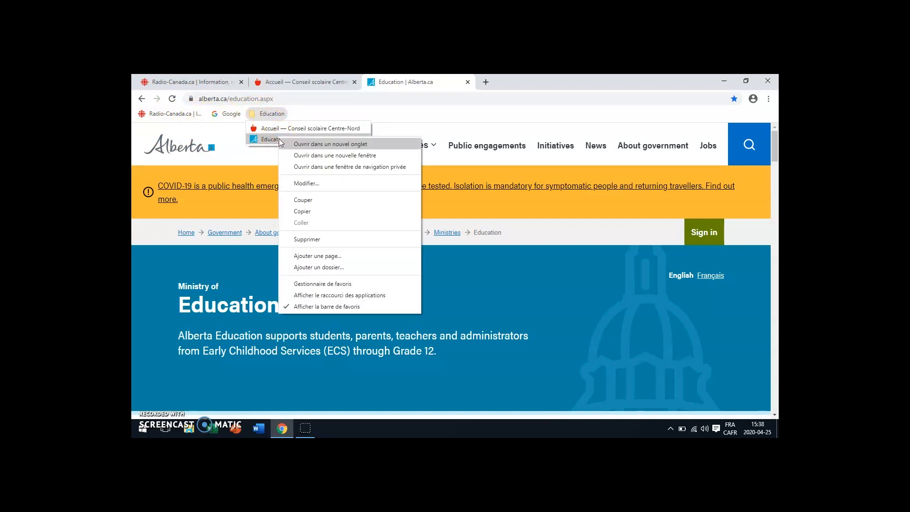
pyautogui.click(324, 238)
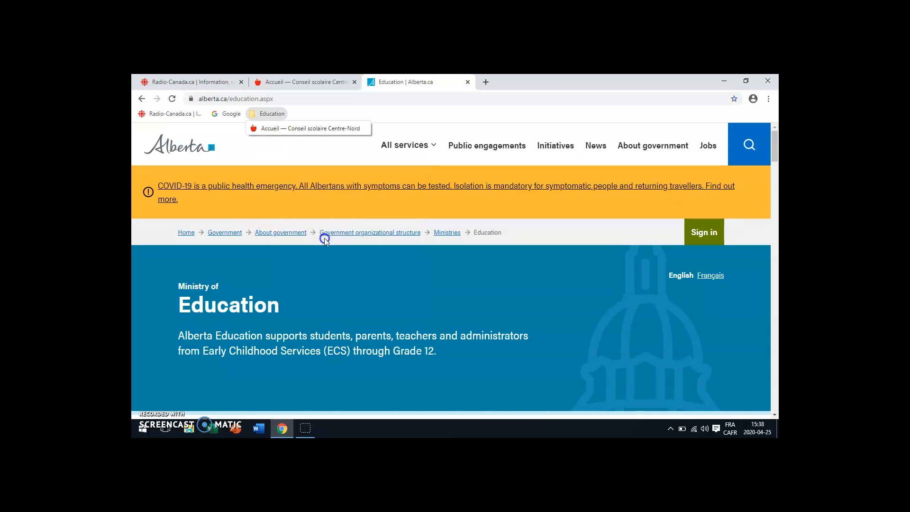
pyautogui.click(437, 109)
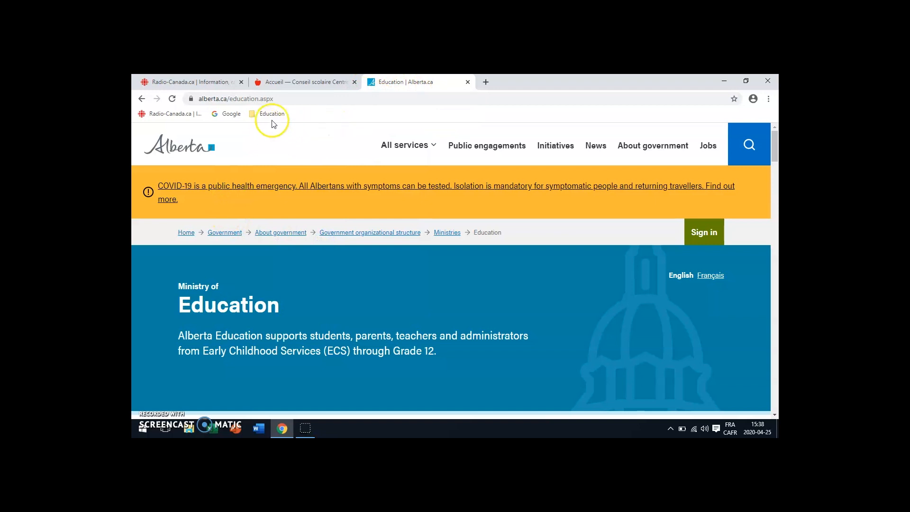
# Step: Hide the bookmarks bar, and show it again with the "Afficher la barre de favoris" option
pyautogui.click(323, 108)
pyautogui.hotkey('ctrl', 'shift', 'b')
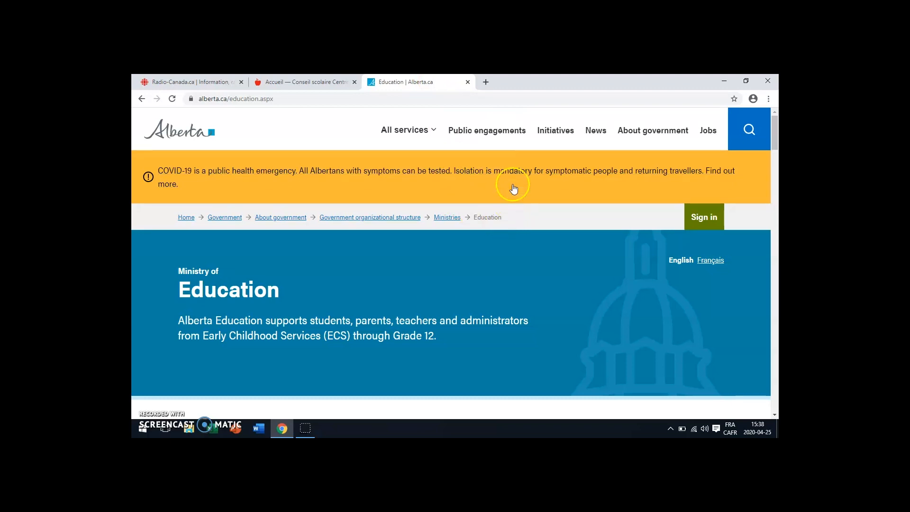
pyautogui.click(769, 99)
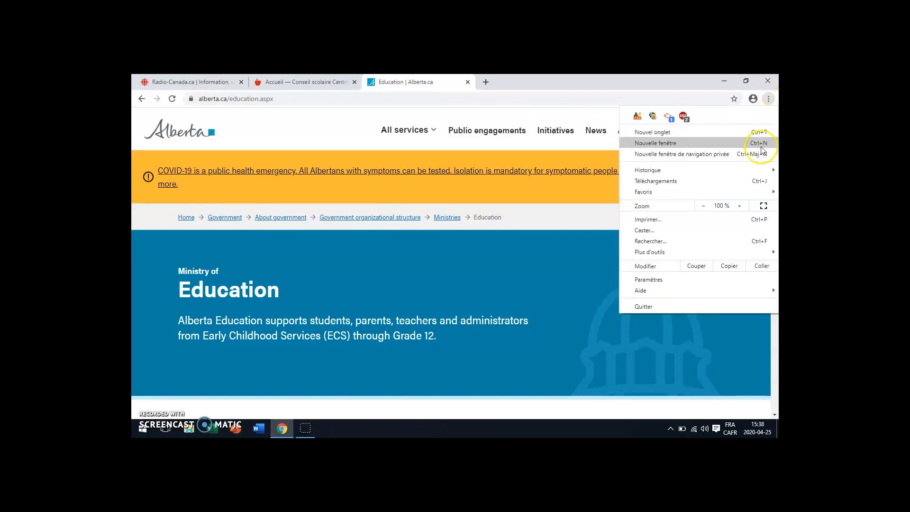
pyautogui.moveTo(696, 191)
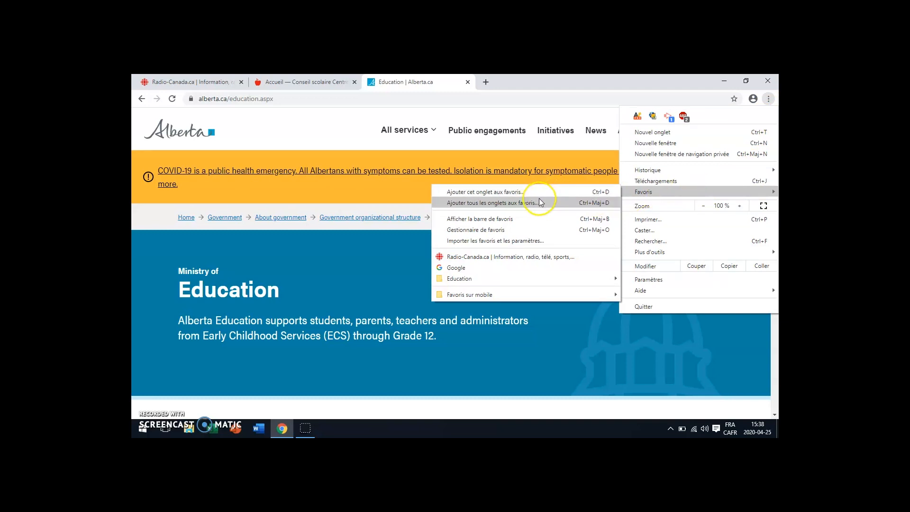
pyautogui.click(515, 219)
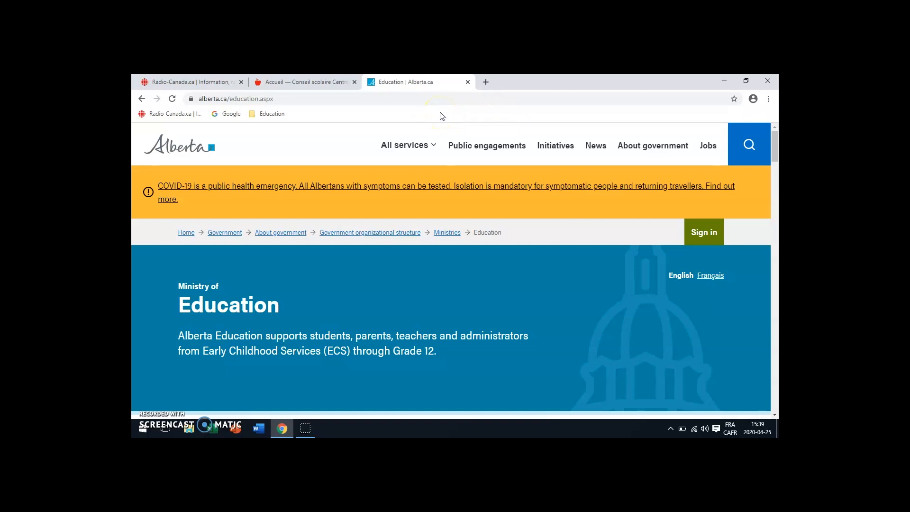
# Step: Start activating Chrome synchronisation and sign in to the Google account with its saved Gmail address and the account password
pyautogui.click(753, 99)
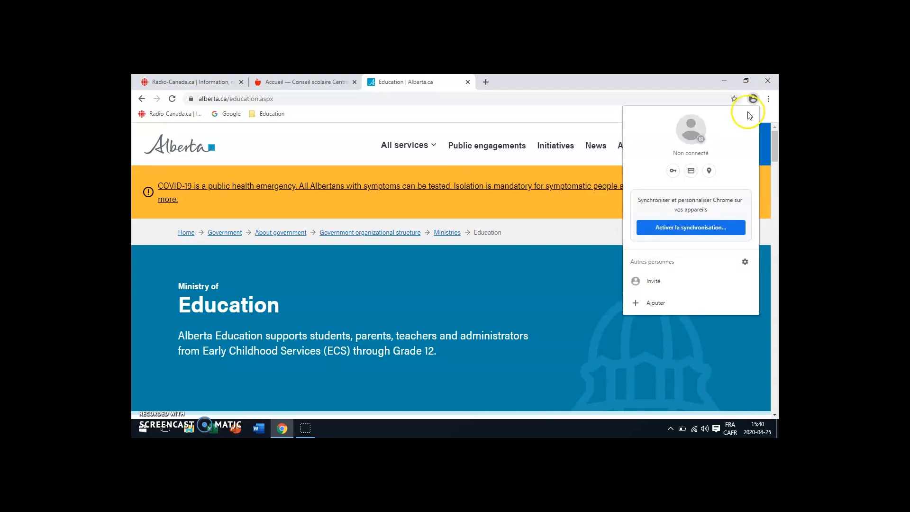
pyautogui.click(682, 229)
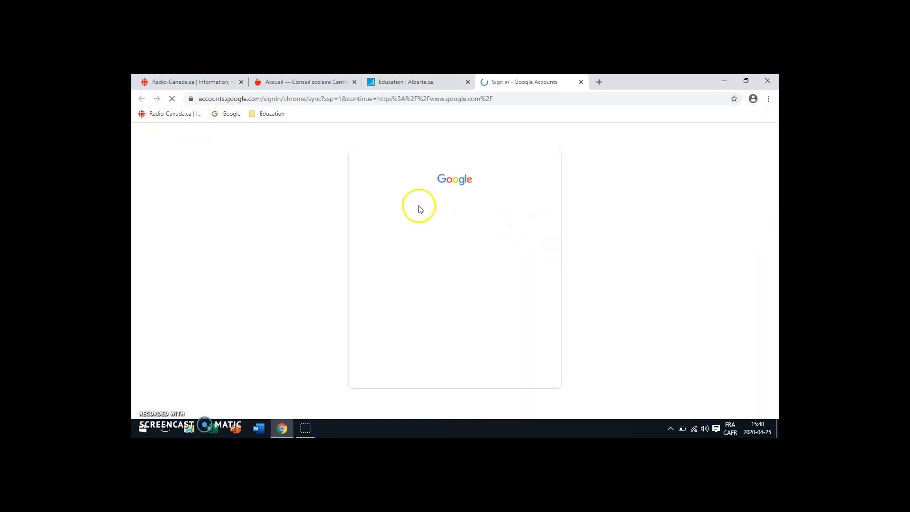
pyautogui.click(441, 256)
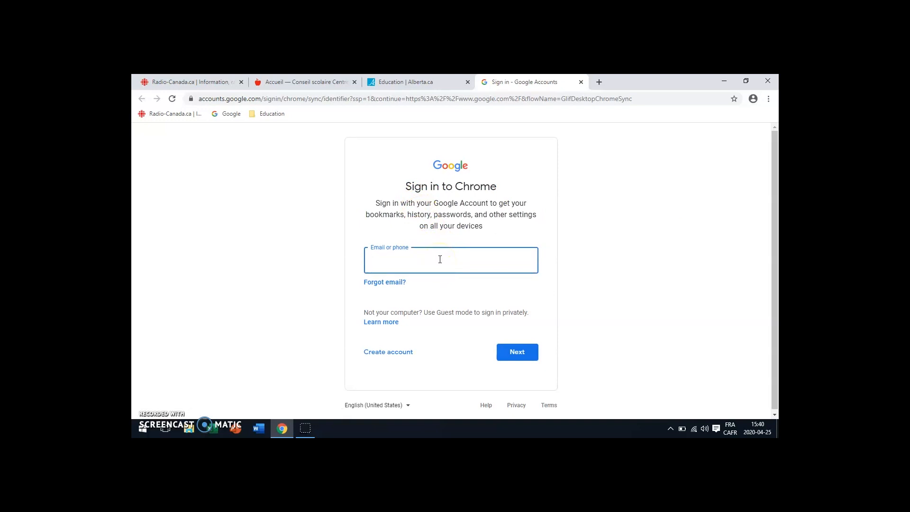
pyautogui.click(440, 257)
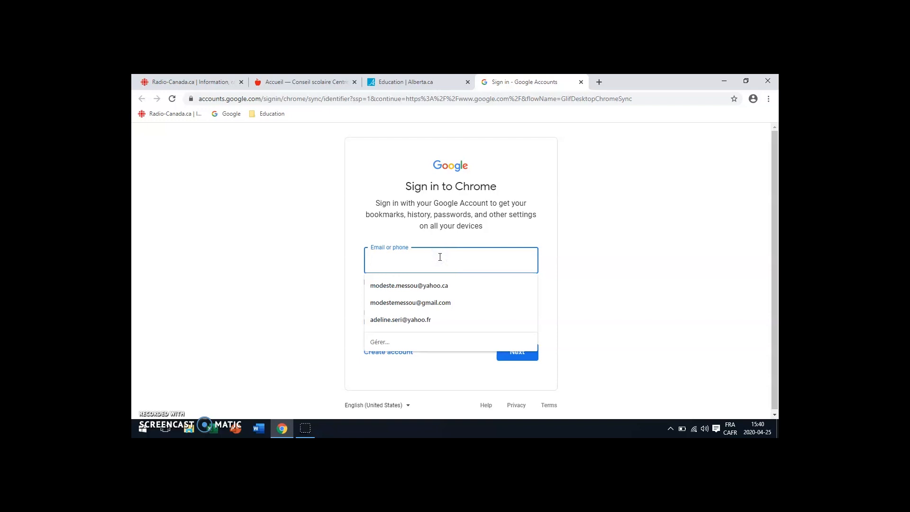
pyautogui.click(436, 302)
pyautogui.click(523, 354)
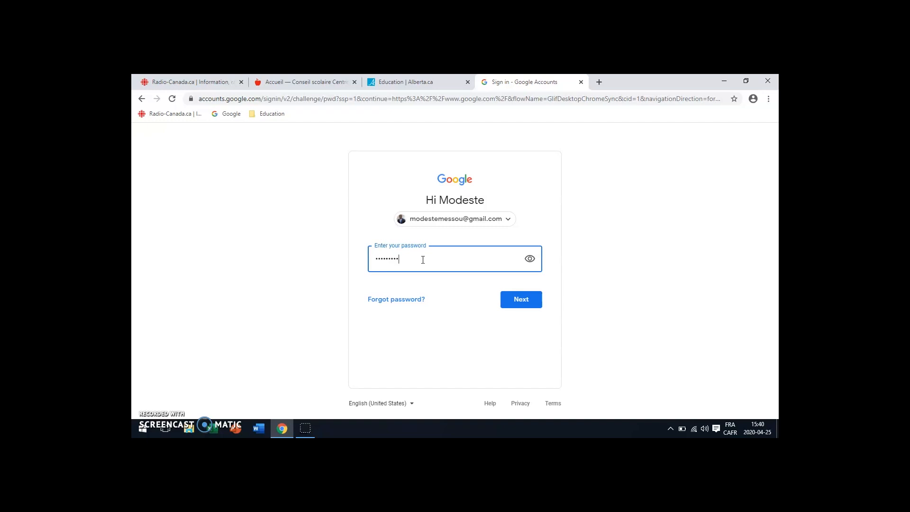
pyautogui.click(516, 301)
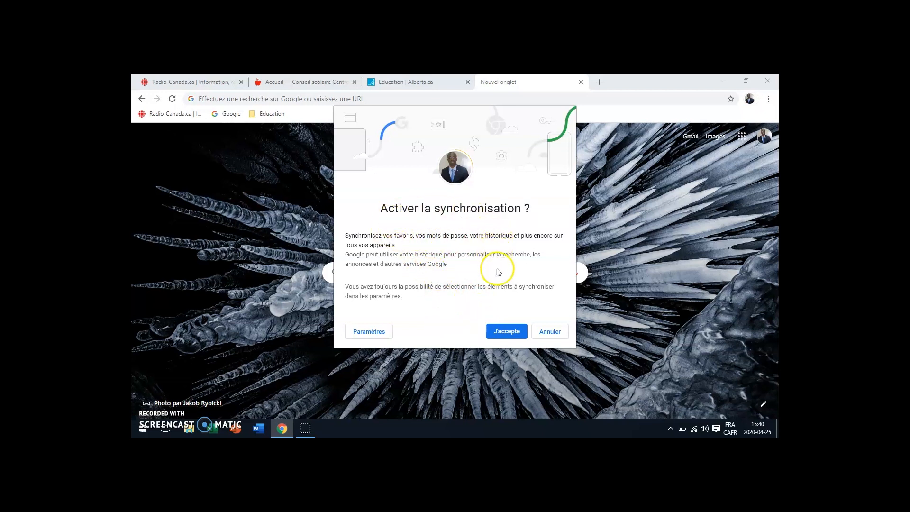
# Step: Accept synchronisation for the Google account and check the profile's sync status before opening a new tab
pyautogui.click(504, 333)
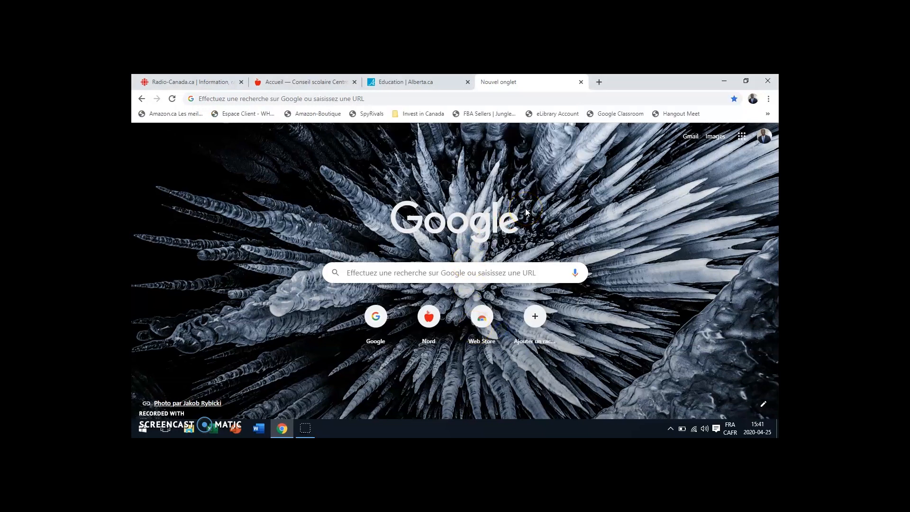
pyautogui.click(753, 99)
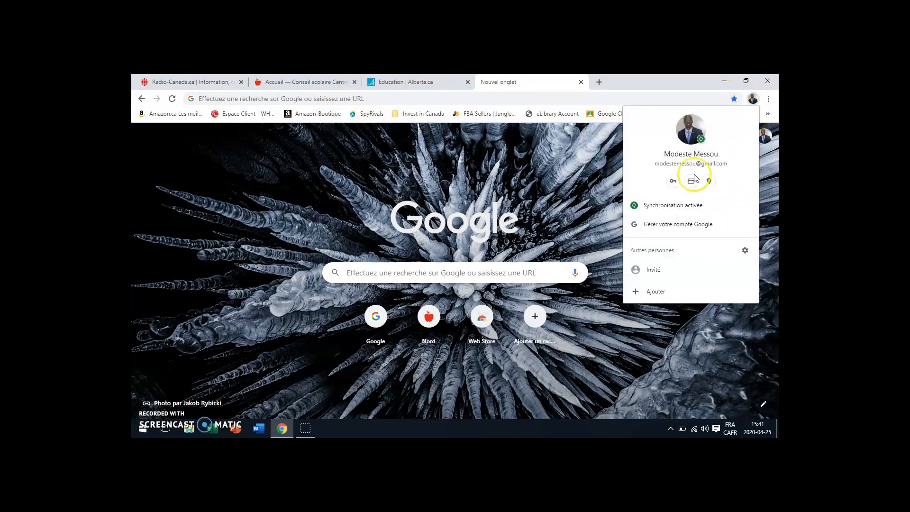
pyautogui.click(599, 82)
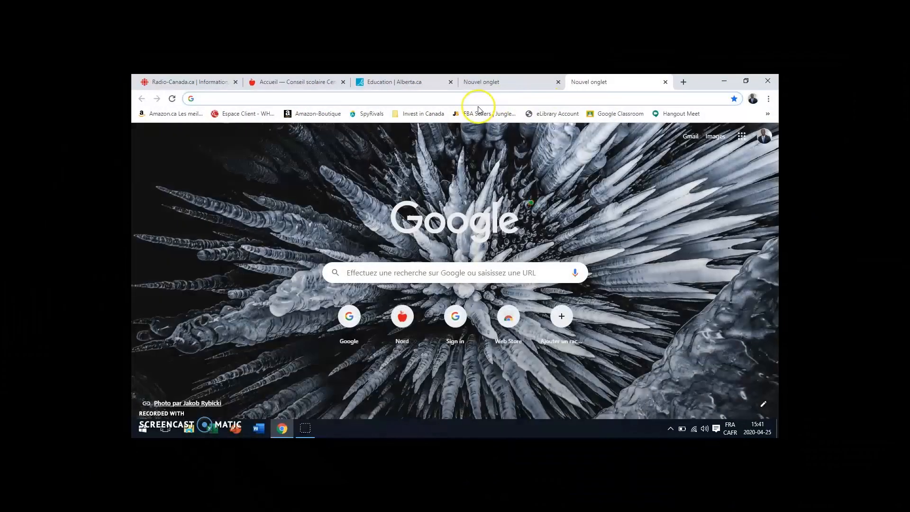